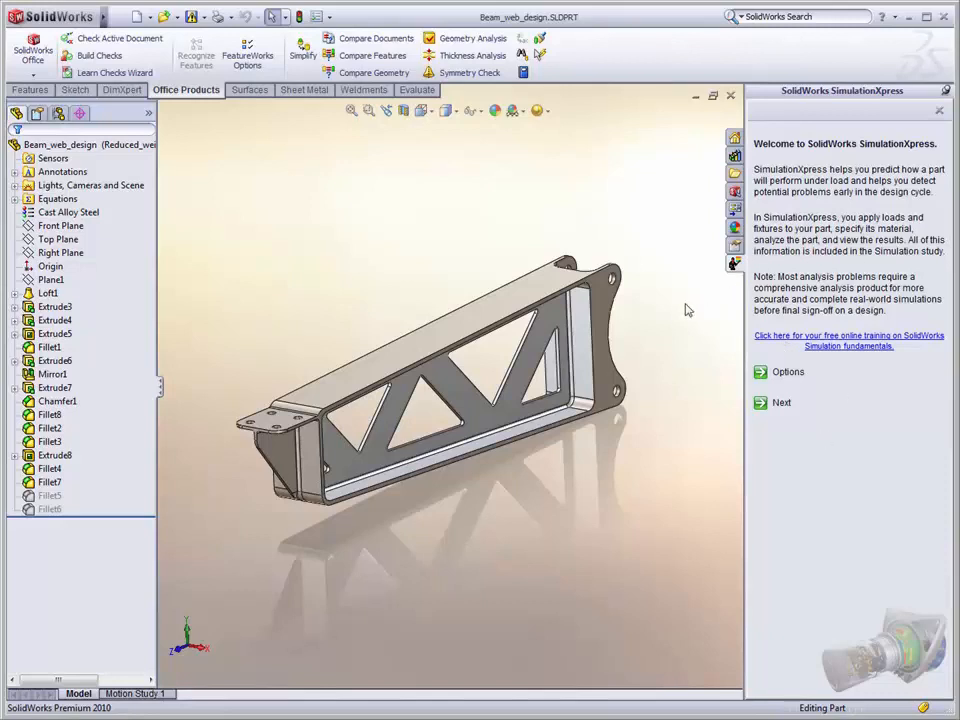
Step: Start the simulation study and apply a fixed geometry fixture to the four bolt hole faces at the beam's wide end
left_click(781, 403)
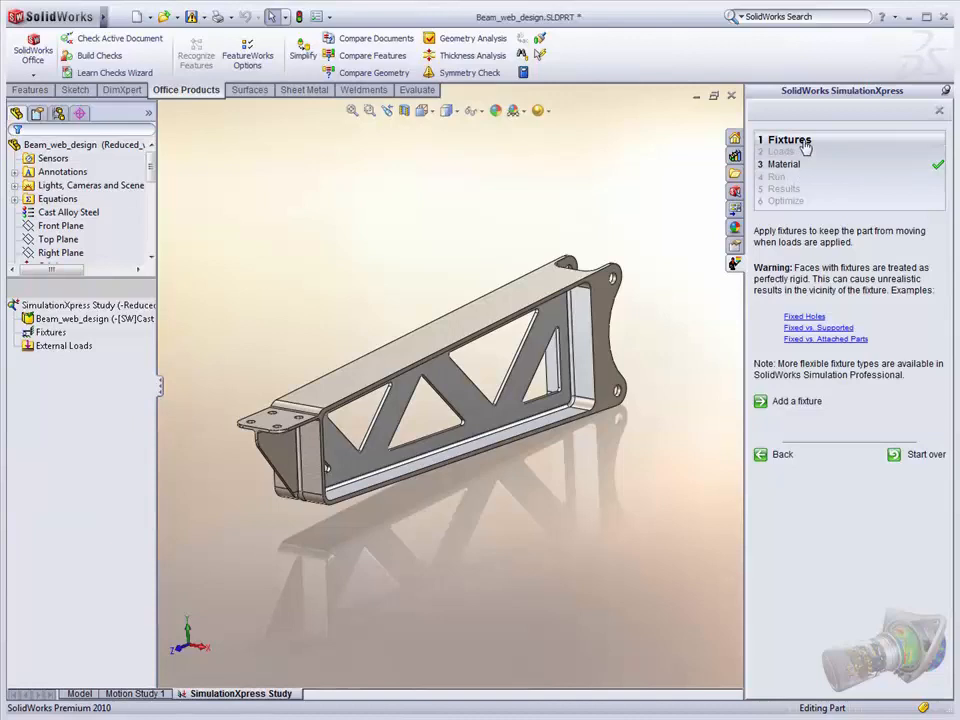
mouse_move(857, 340)
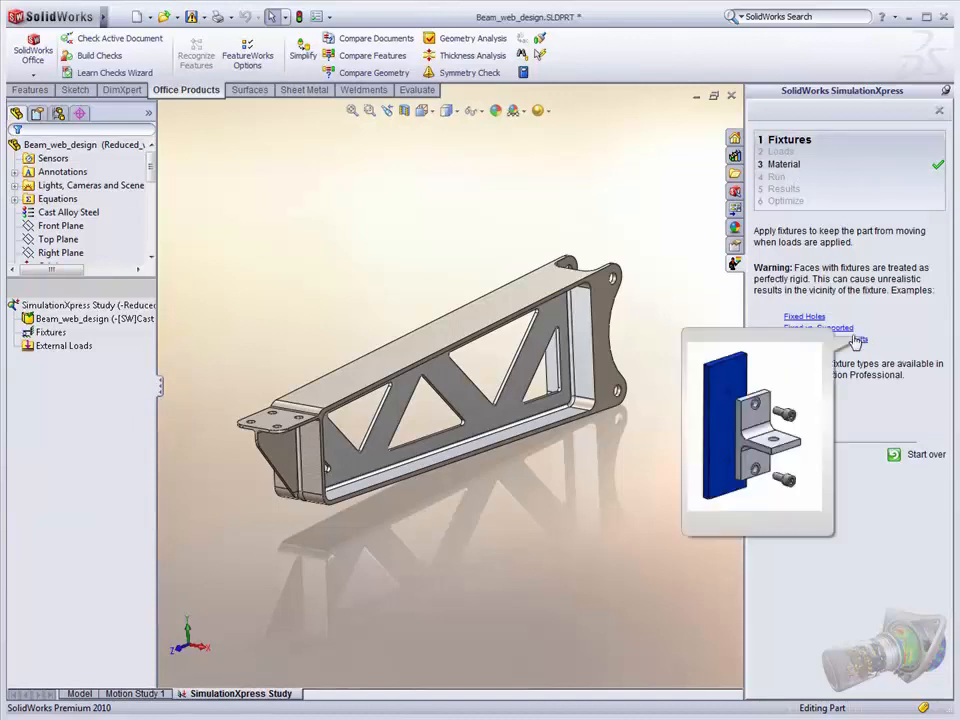
mouse_move(816, 320)
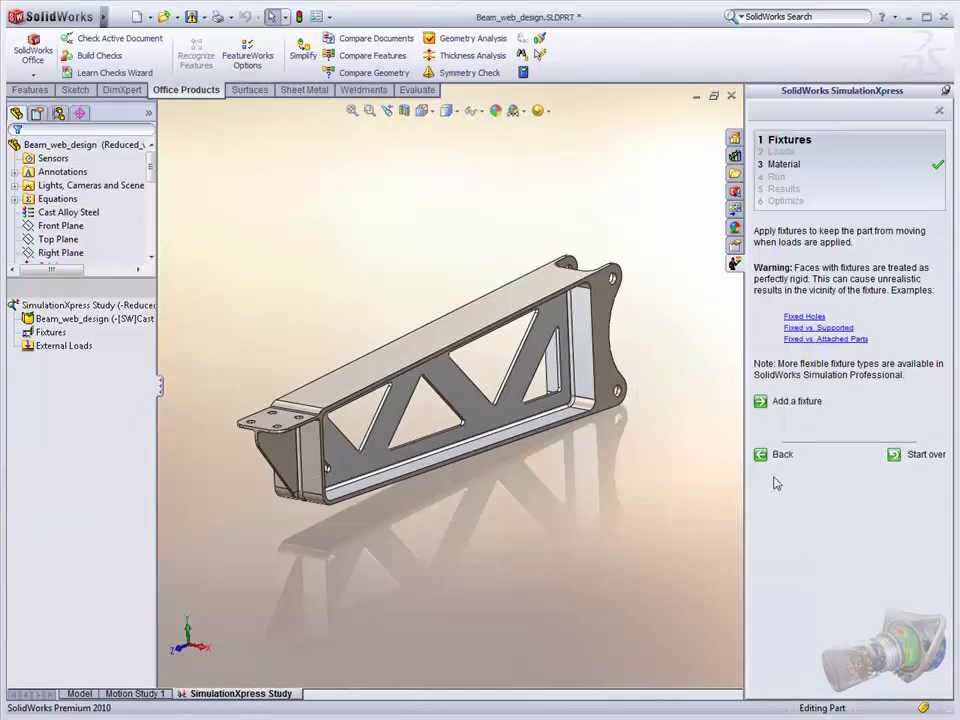
left_click(785, 402)
middle_click_drag(685, 404, 568, 458)
scroll(688, 507, "up", 5)
left_click(529, 562)
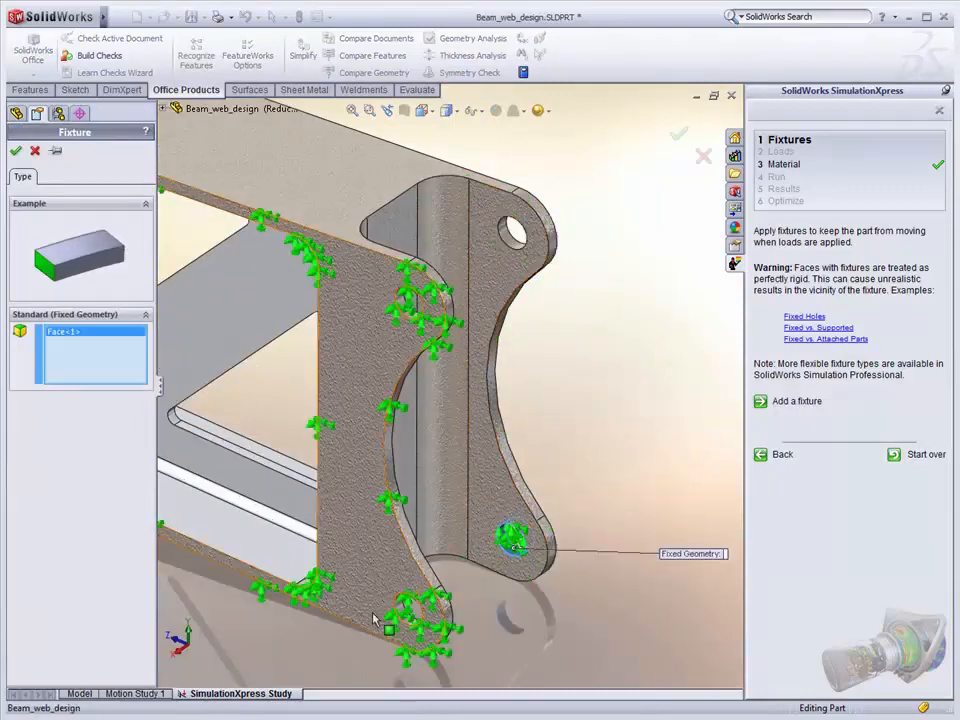
left_click(395, 612)
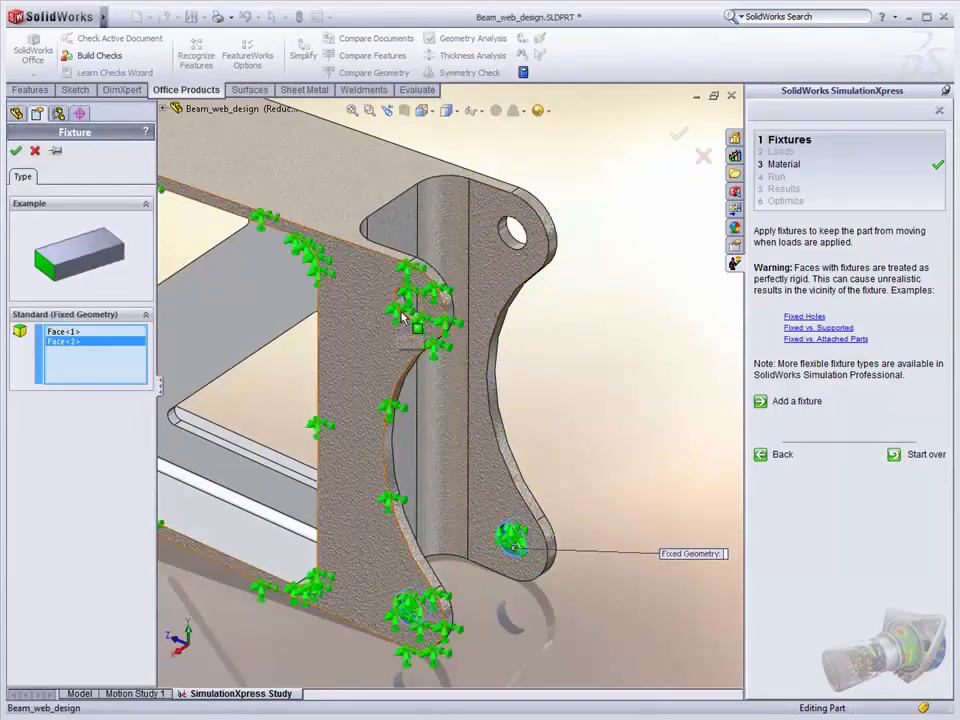
left_click(402, 316)
left_click(514, 248)
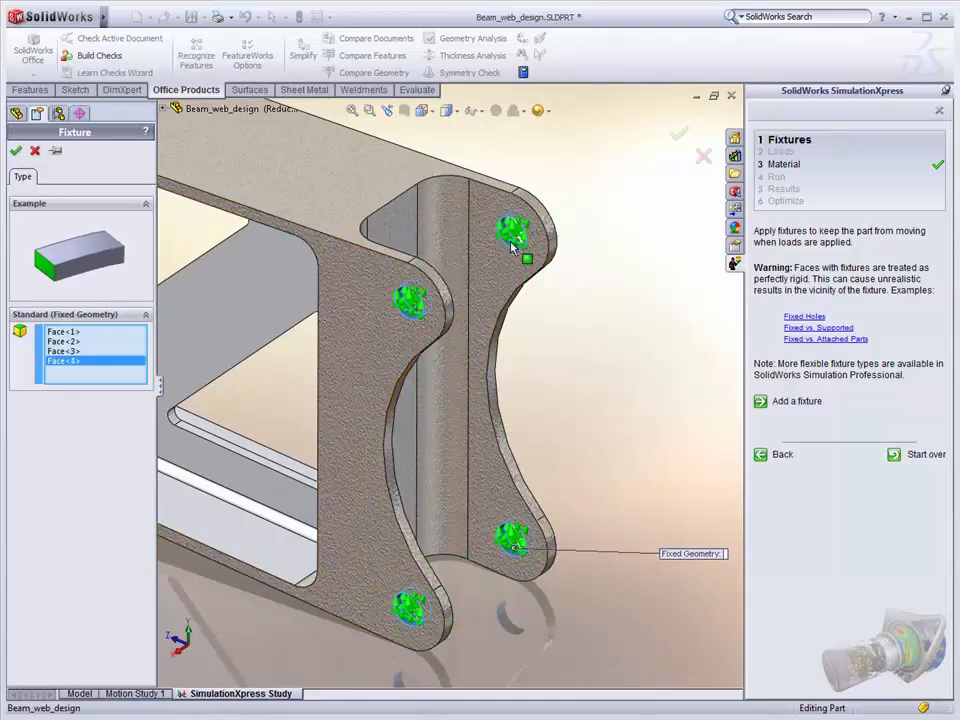
left_click(15, 150)
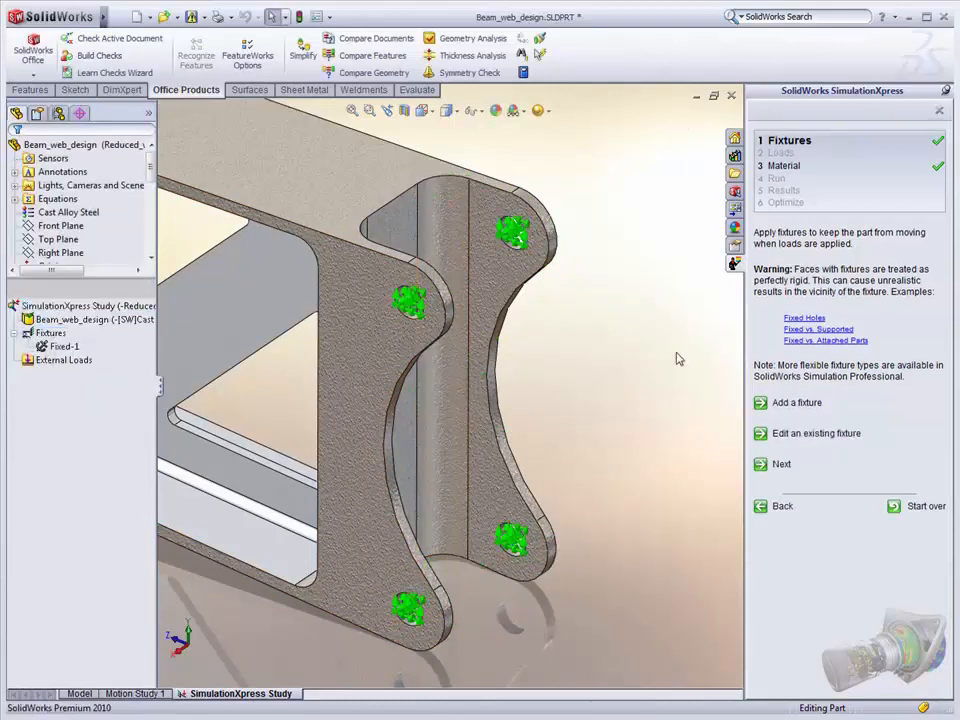
Step: Apply a 10000 N normal force to the top face of the small mounting plate at the beam's narrow end
scroll(645, 369, "up", 5)
middle_click_drag(645, 369, 656, 422)
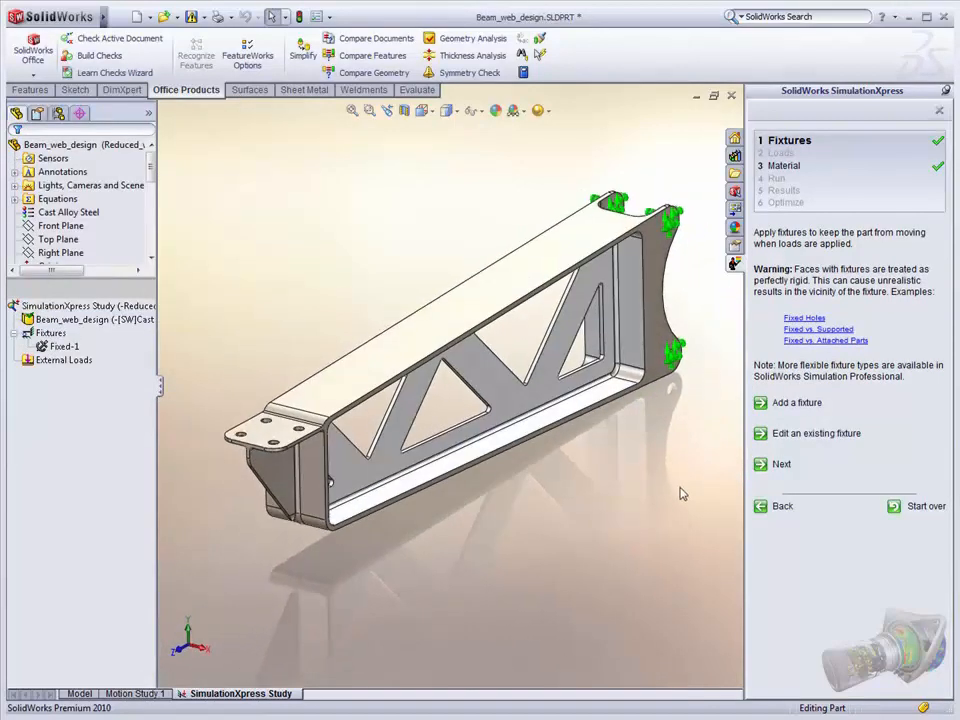
left_click(782, 464)
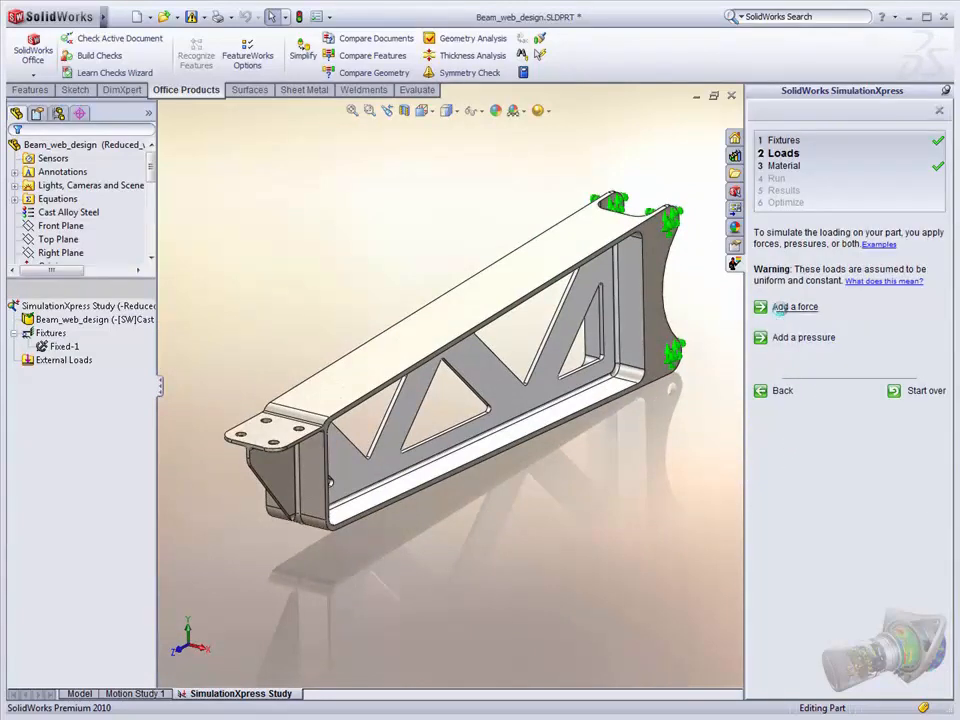
left_click(781, 310)
mouse_move(879, 256)
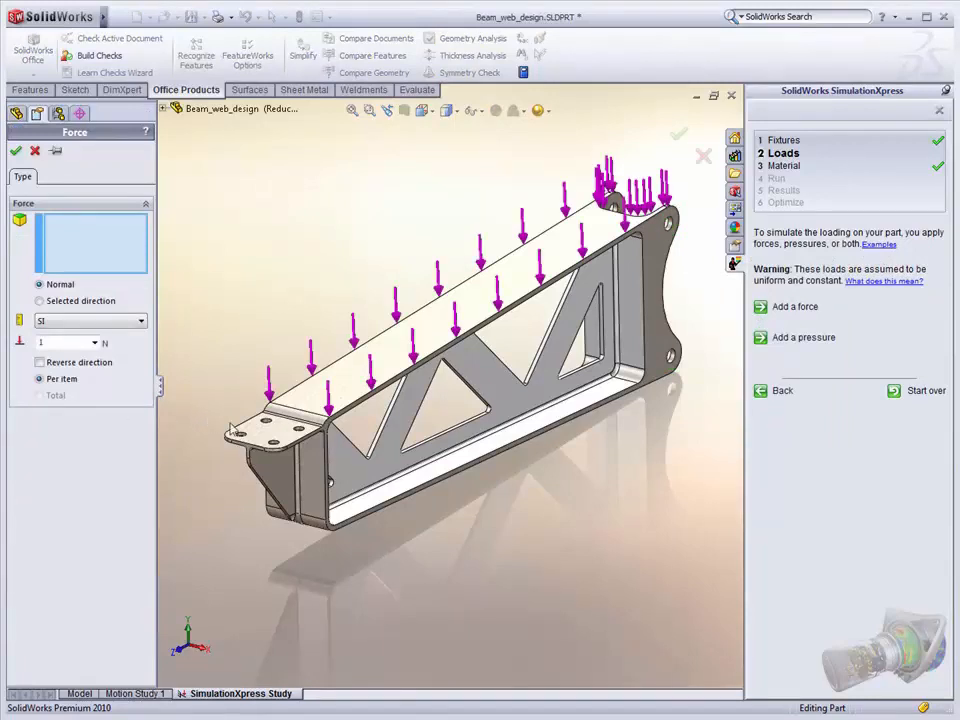
left_click(264, 439)
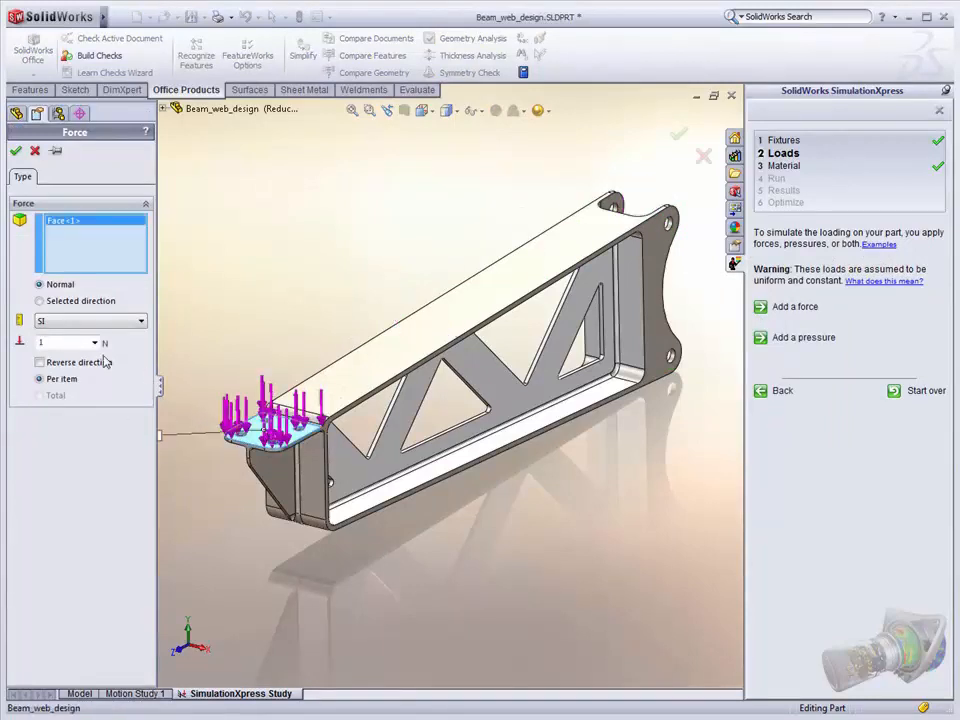
double_click(60, 341)
type("10000")
left_click(16, 153)
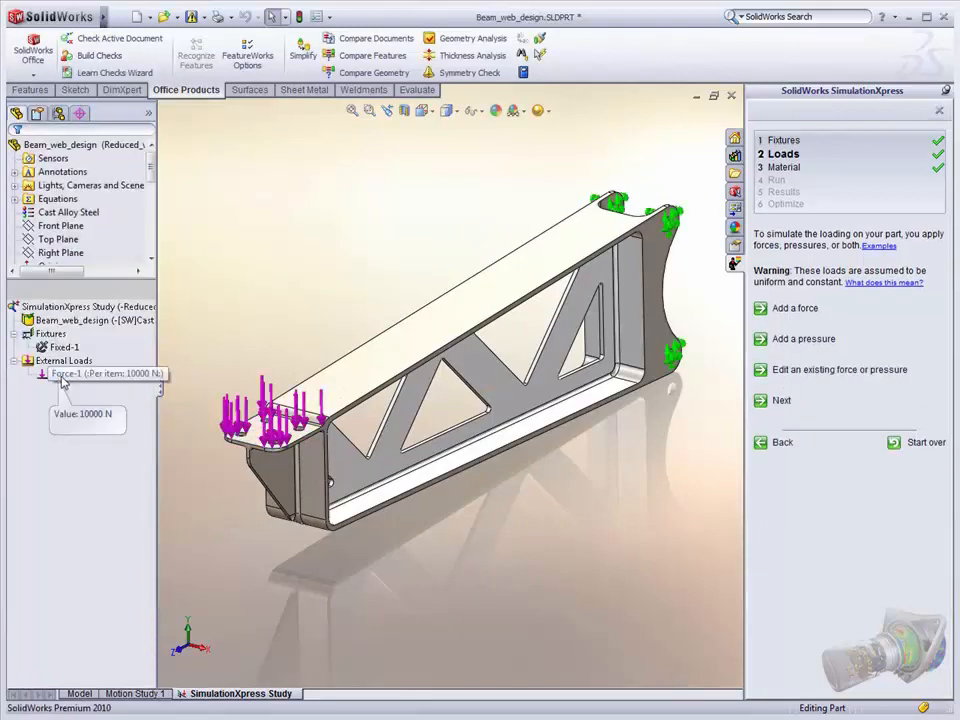
Step: Review the definition of the force applied to the mounting plate
double_click(65, 374)
left_click(38, 153)
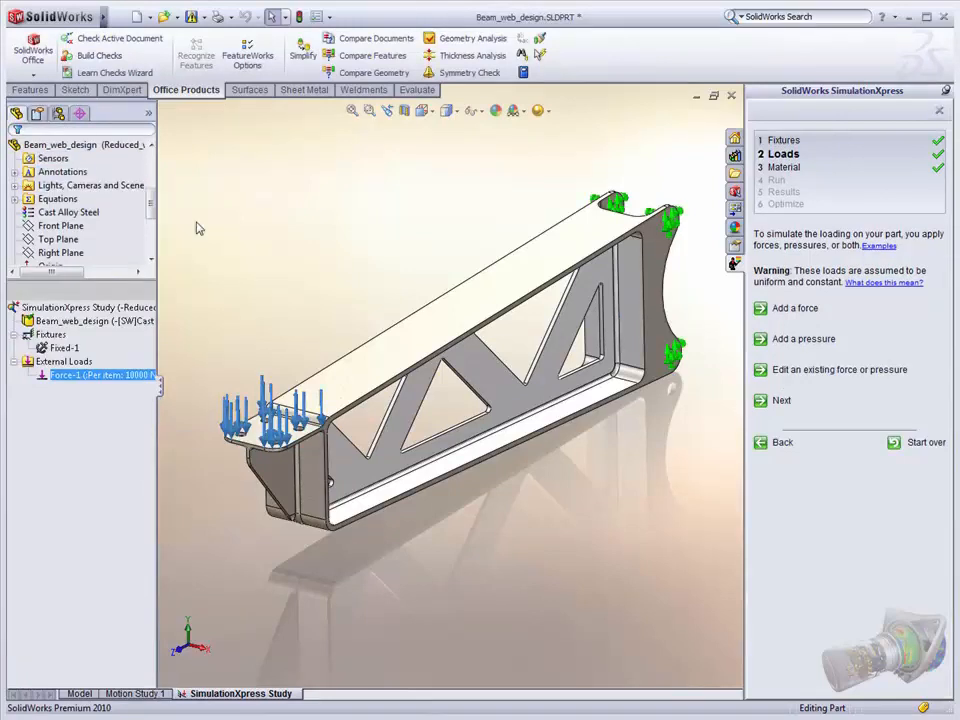
left_click(234, 334)
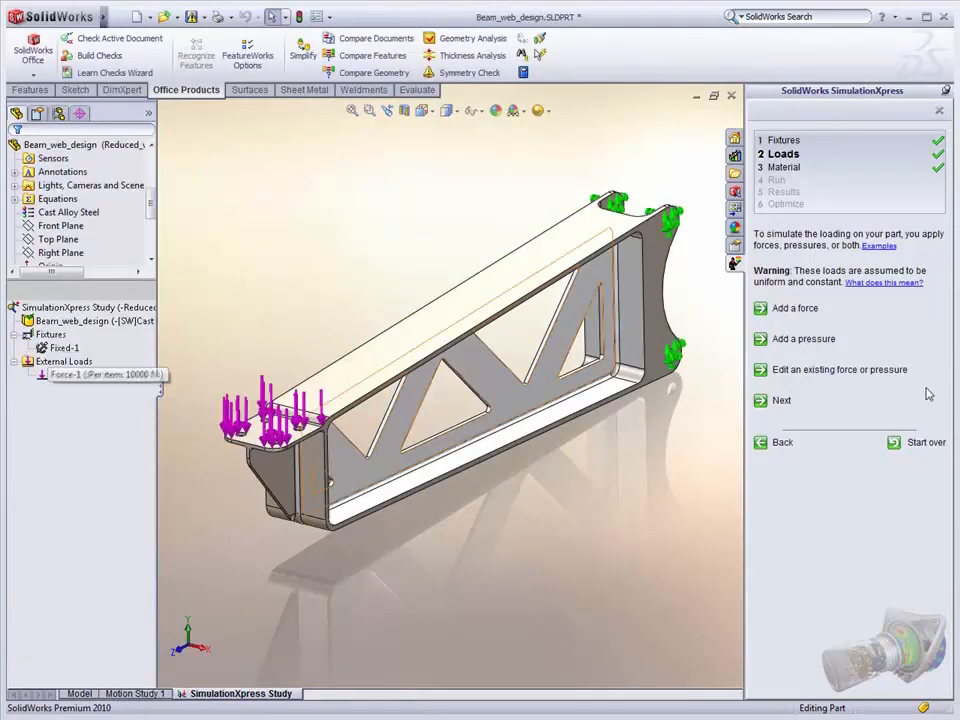
Step: Keep the assigned Cast Alloy Steel and the default mesh density, and run the simulation
left_click(786, 404)
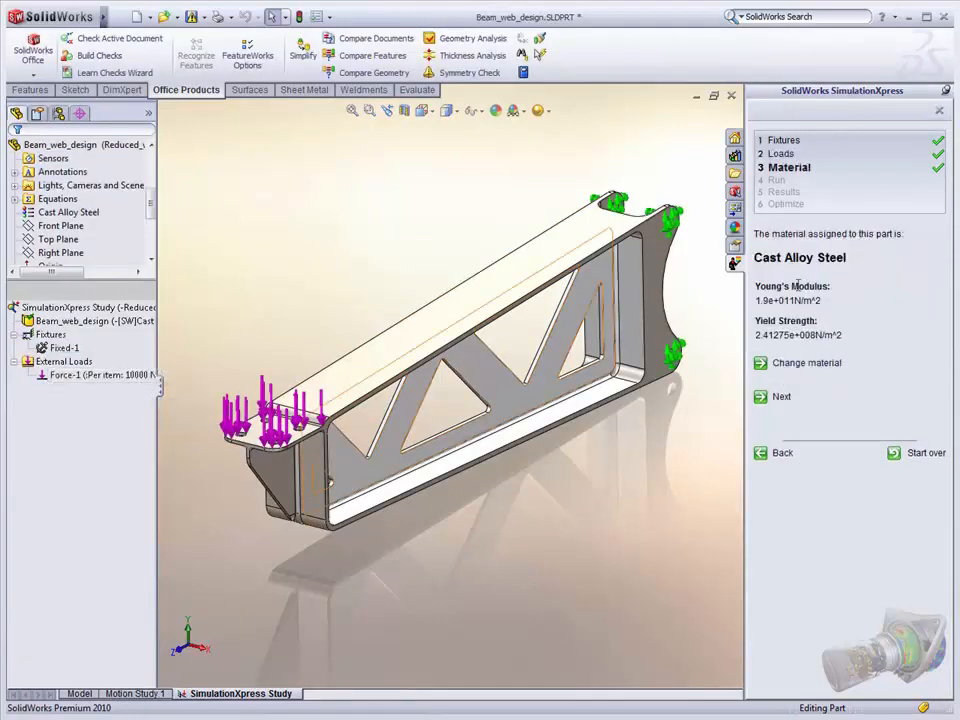
left_click(782, 397)
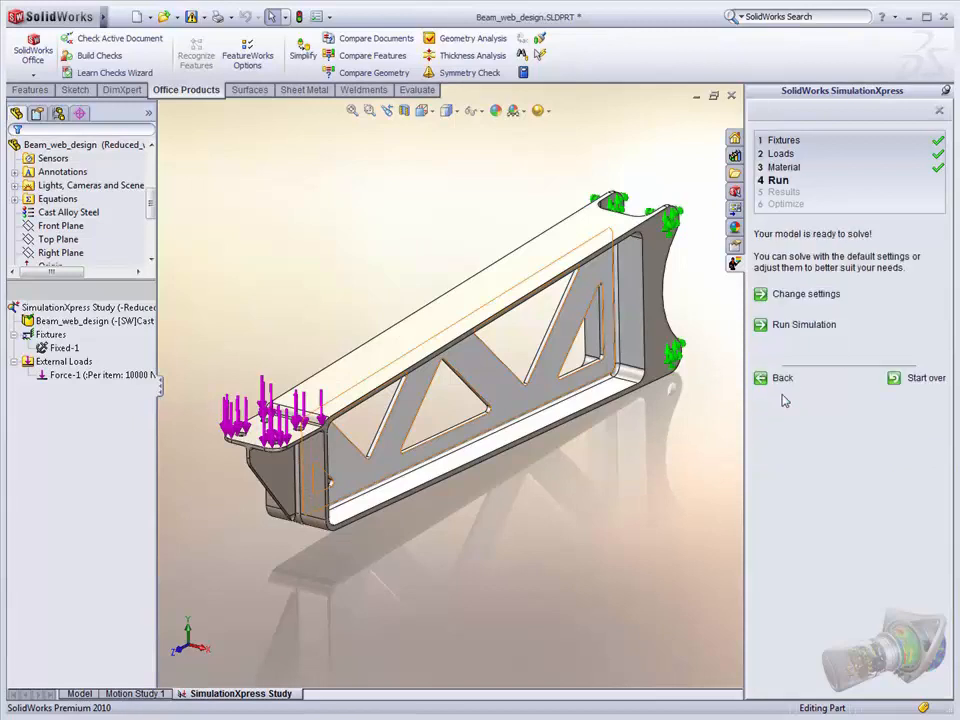
left_click(806, 296)
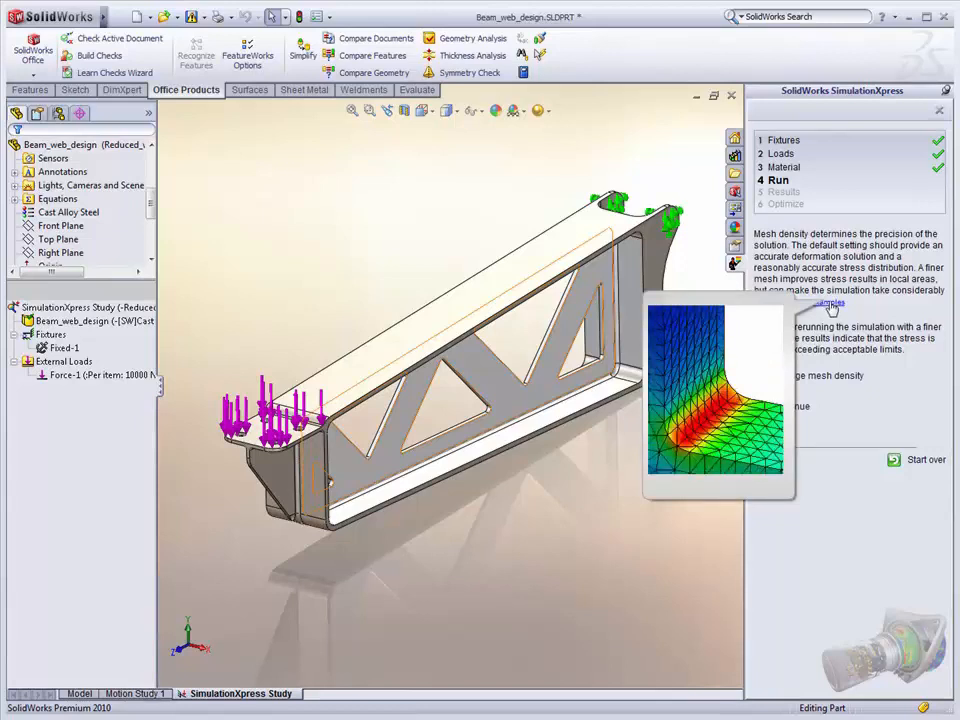
left_click(806, 406)
left_click(800, 330)
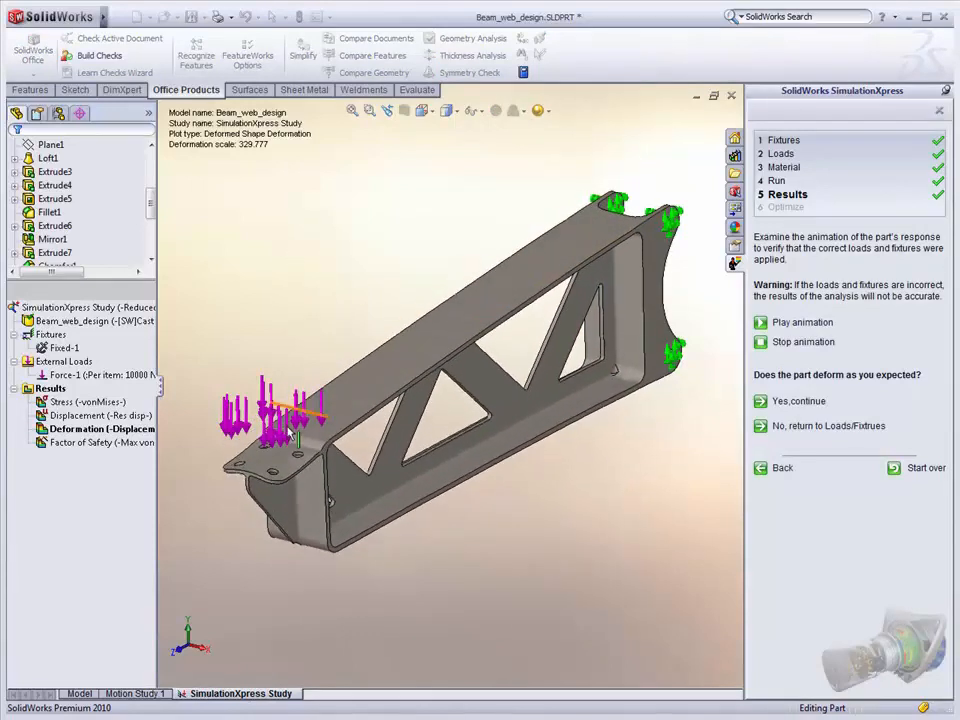
Step: Stop the deformation animation and hide all fixture and external load symbols on the beam
left_click(60, 348)
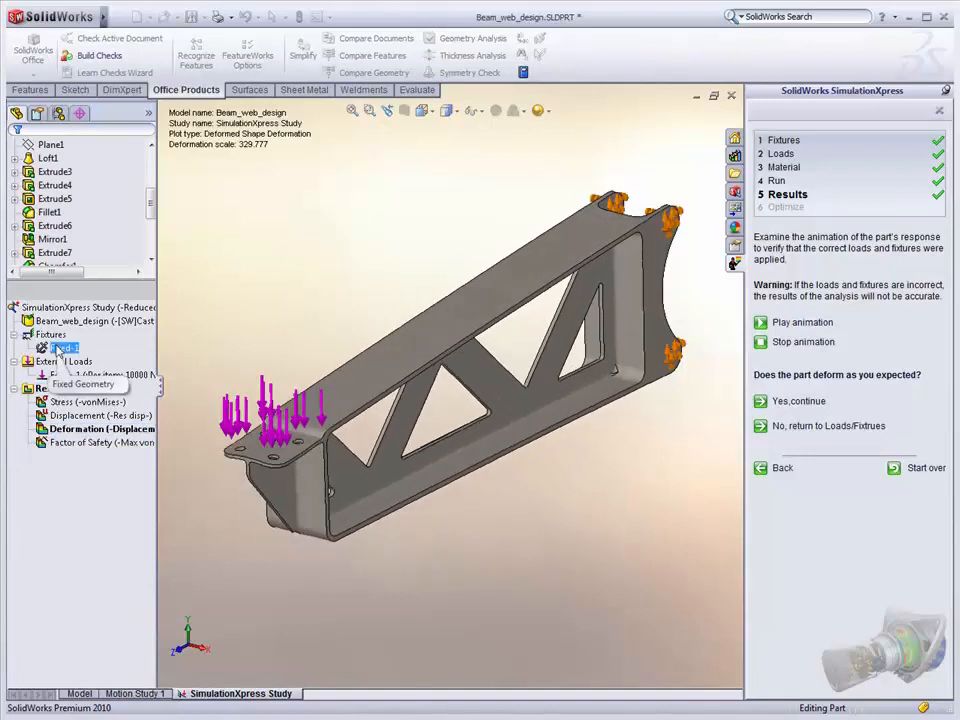
left_click(64, 361)
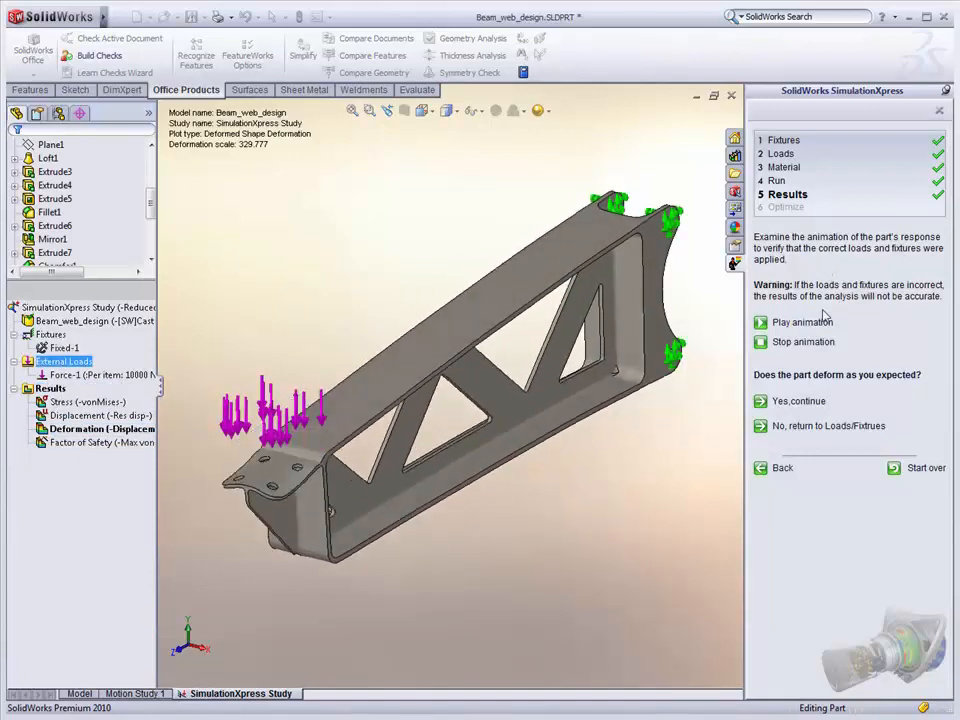
left_click(762, 341)
right_click(42, 336)
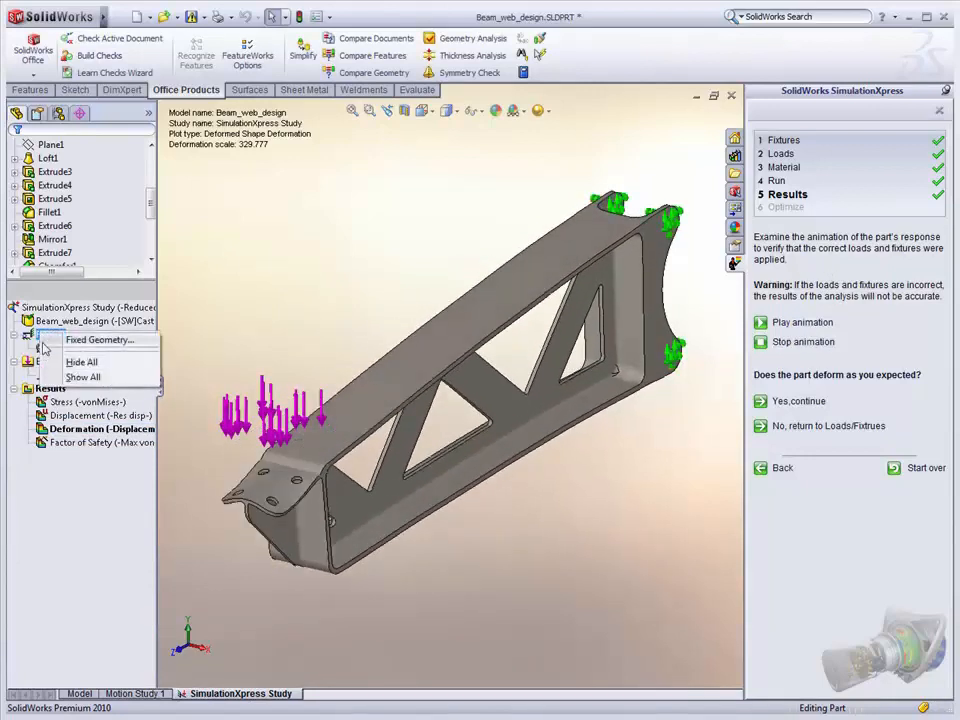
left_click(80, 362)
right_click(54, 361)
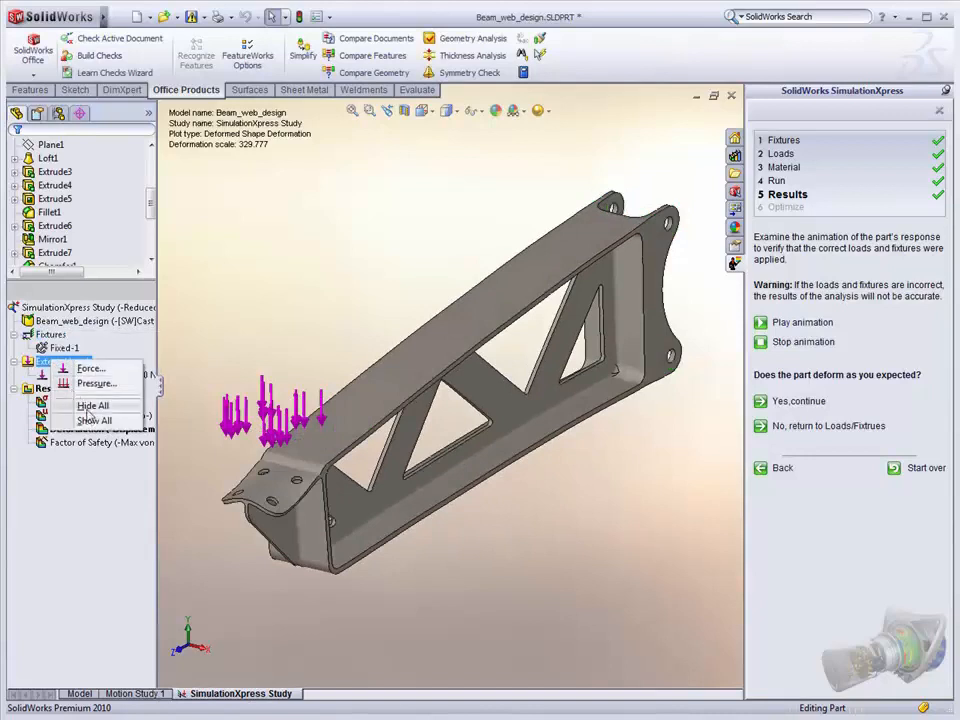
left_click(88, 406)
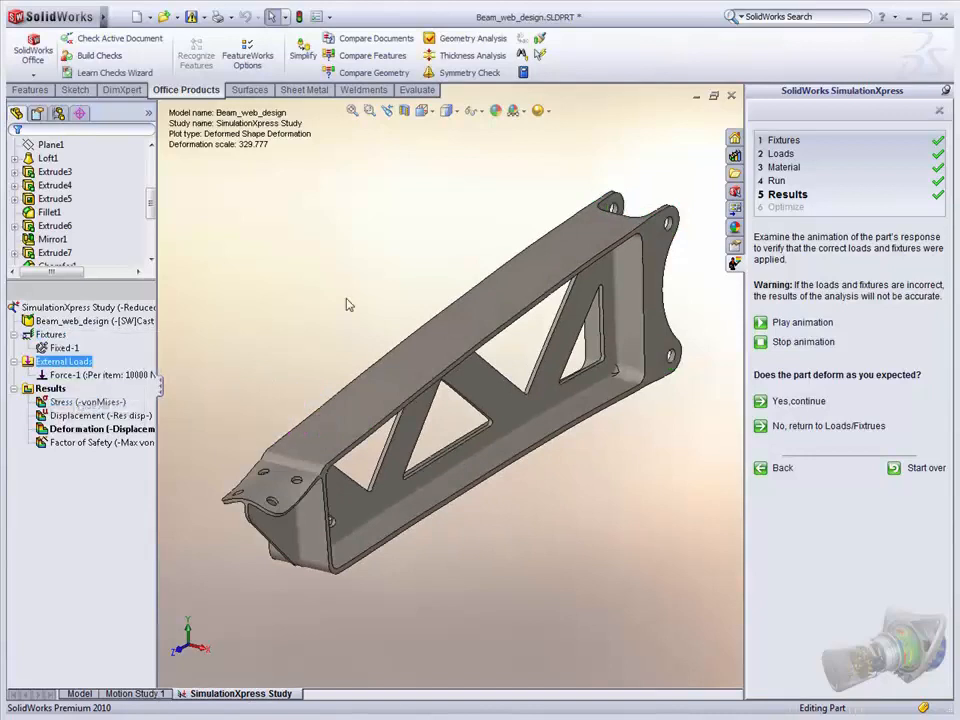
Step: Accept the part's deformation as expected and show the von Mises stress and displacement plots
left_click(792, 405)
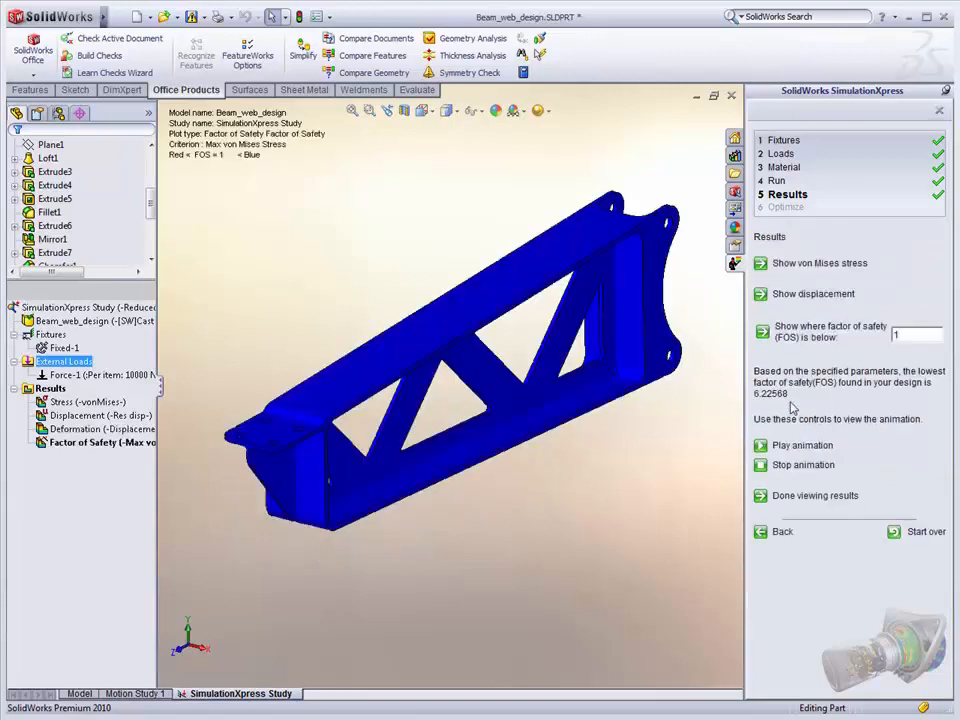
left_click(788, 264)
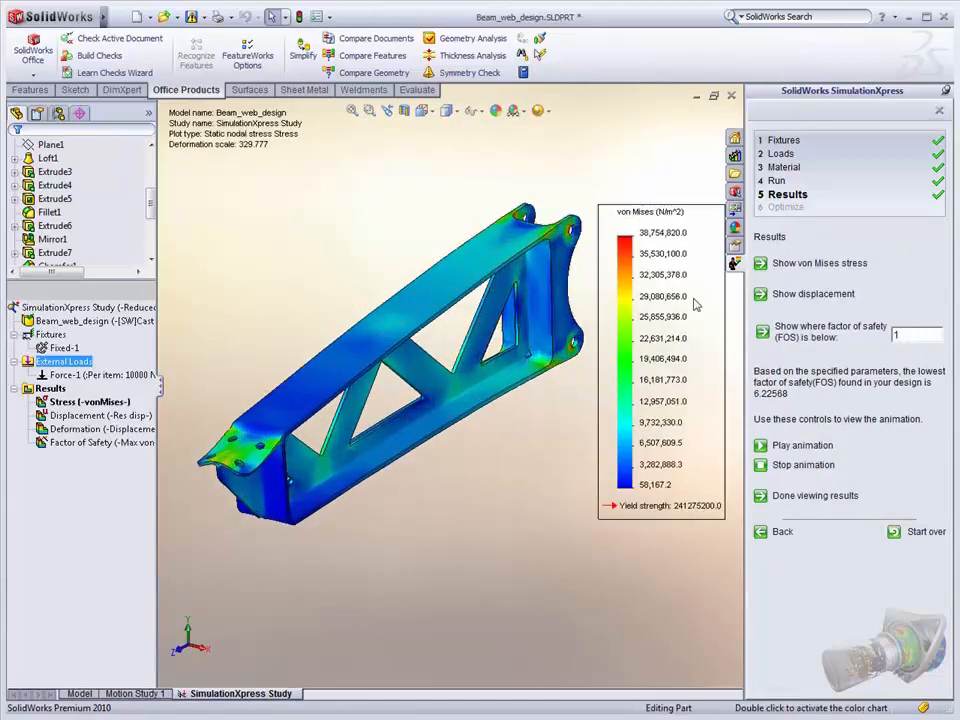
left_click(797, 297)
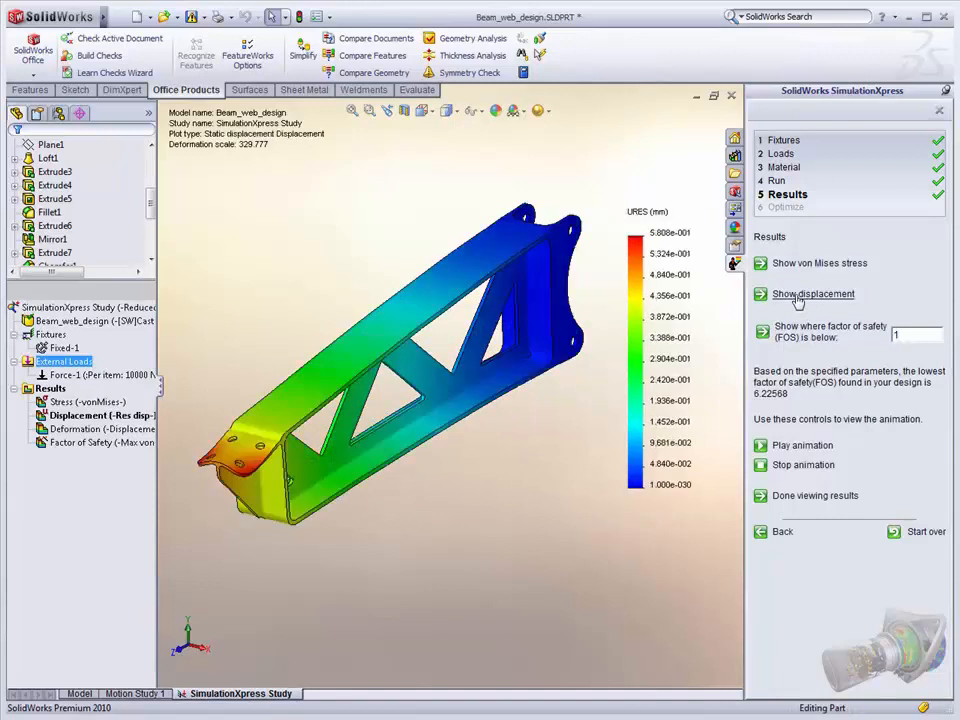
Step: Show where the beam's factor of safety is below 10
type("0")
left_click(812, 340)
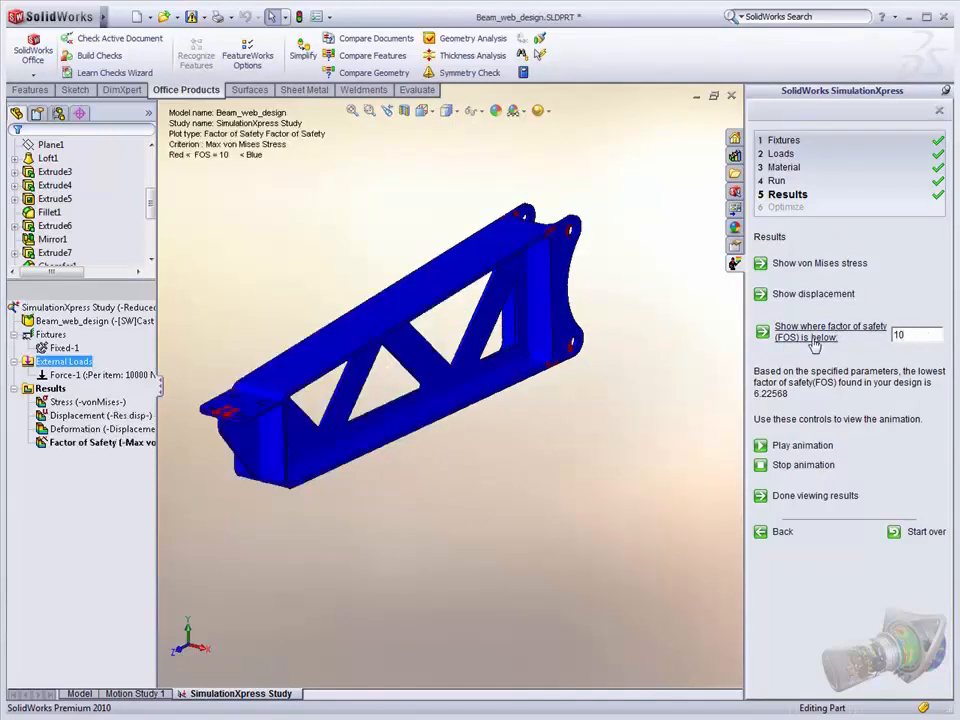
middle_click_drag(401, 375, 495, 400)
Step: Finish viewing results without a report and start optimizing the model with the 60 mm web_width dimension as the variable
left_click(785, 497)
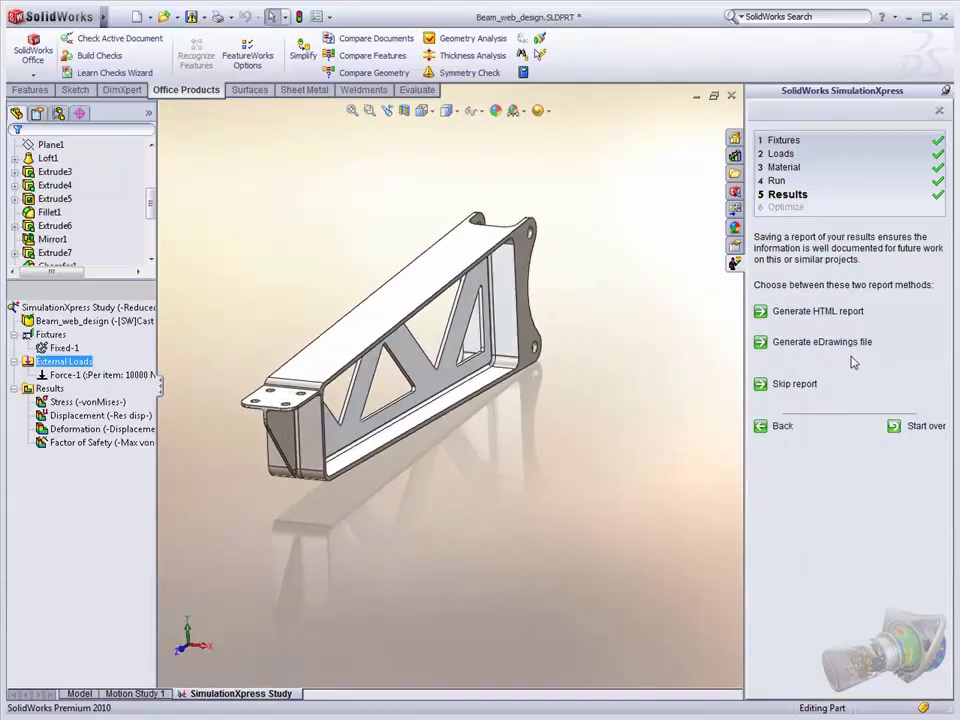
left_click(792, 385)
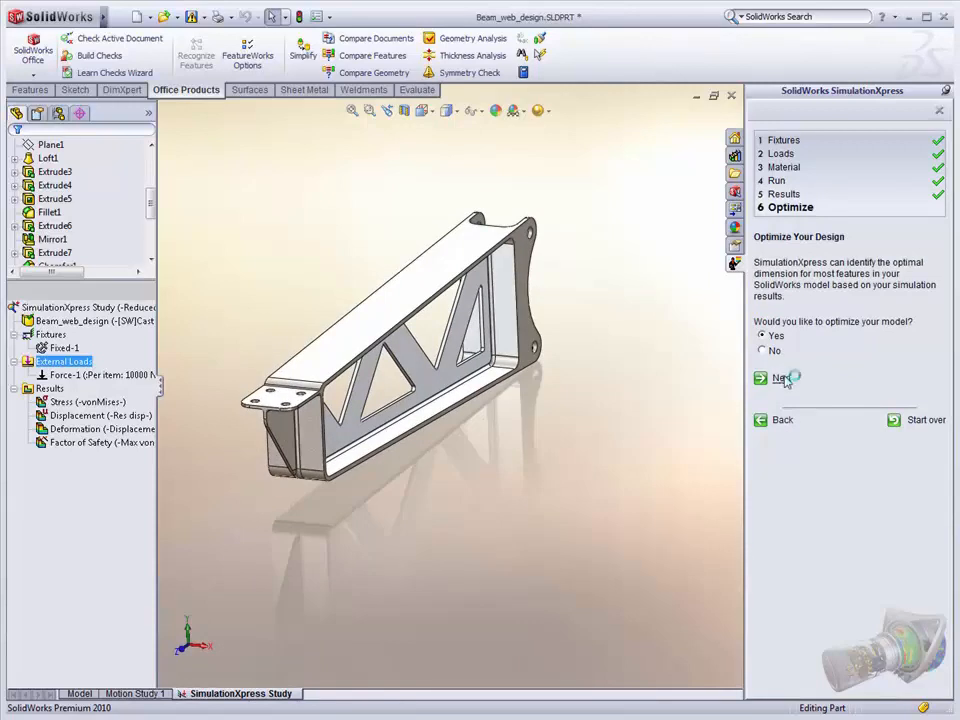
left_click(782, 379)
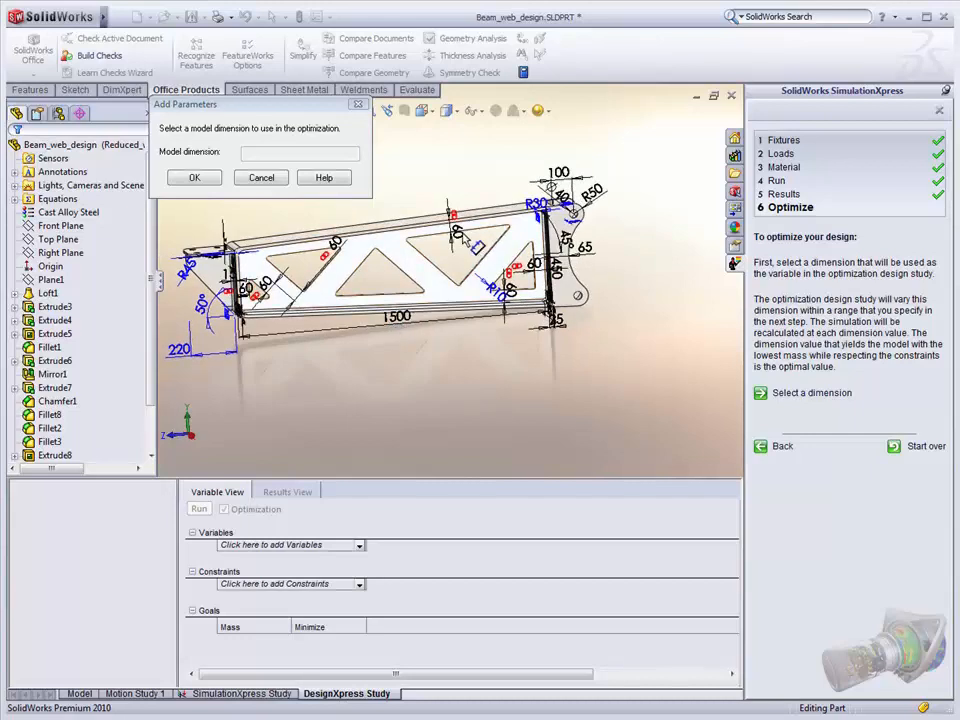
left_click(462, 244)
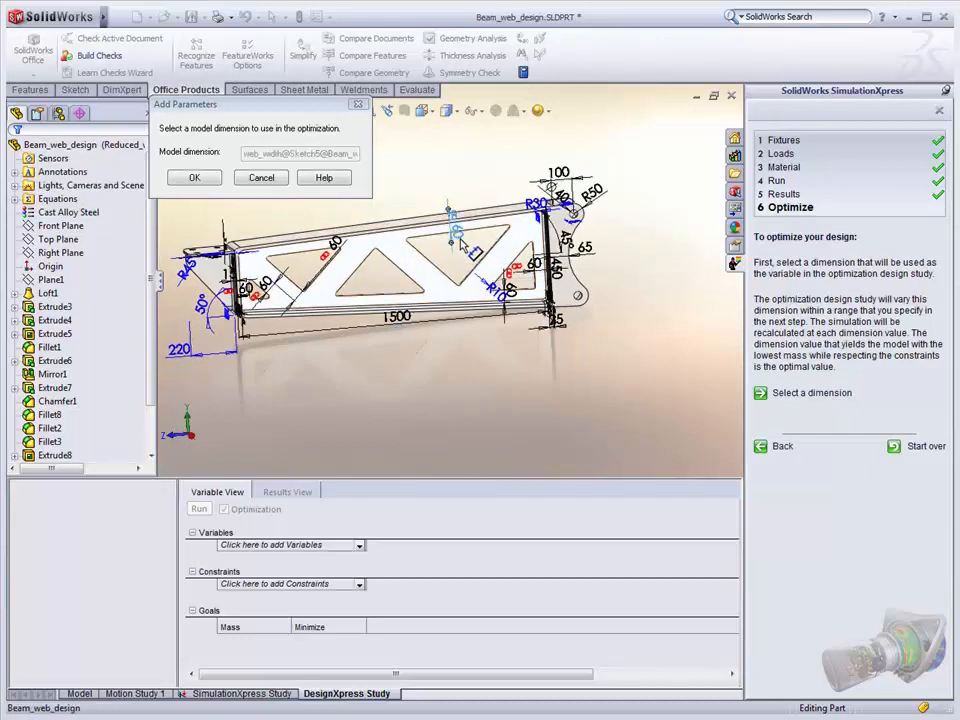
left_click(194, 177)
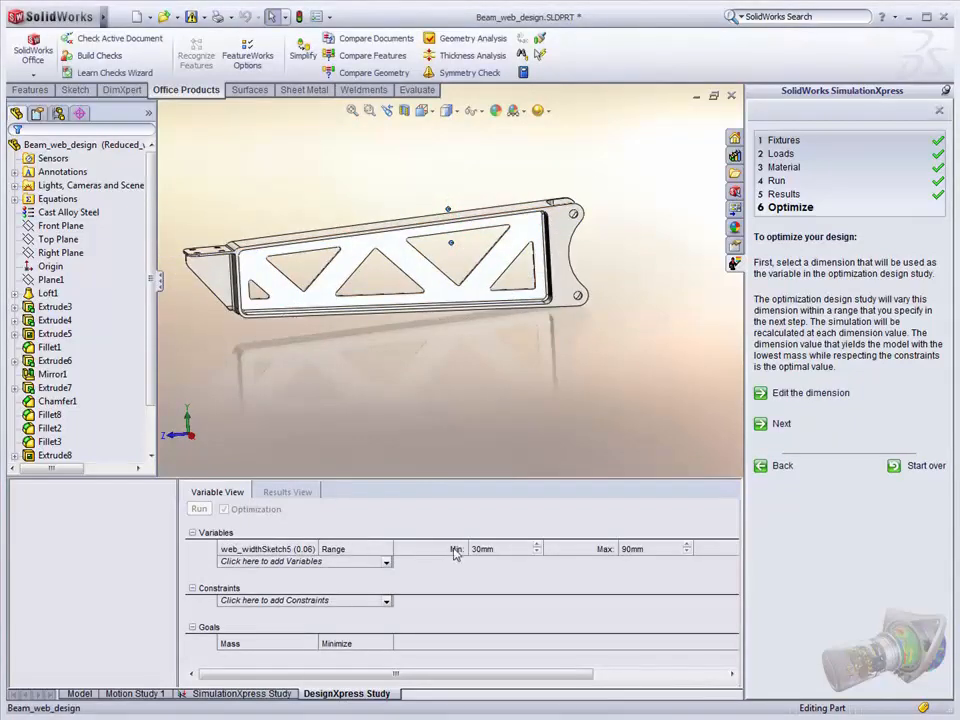
Step: Set the web_width variable's range to a minimum of 15 mm and a maximum of 60 mm
left_click(487, 548)
type("15")
key("Tab")
type("6")
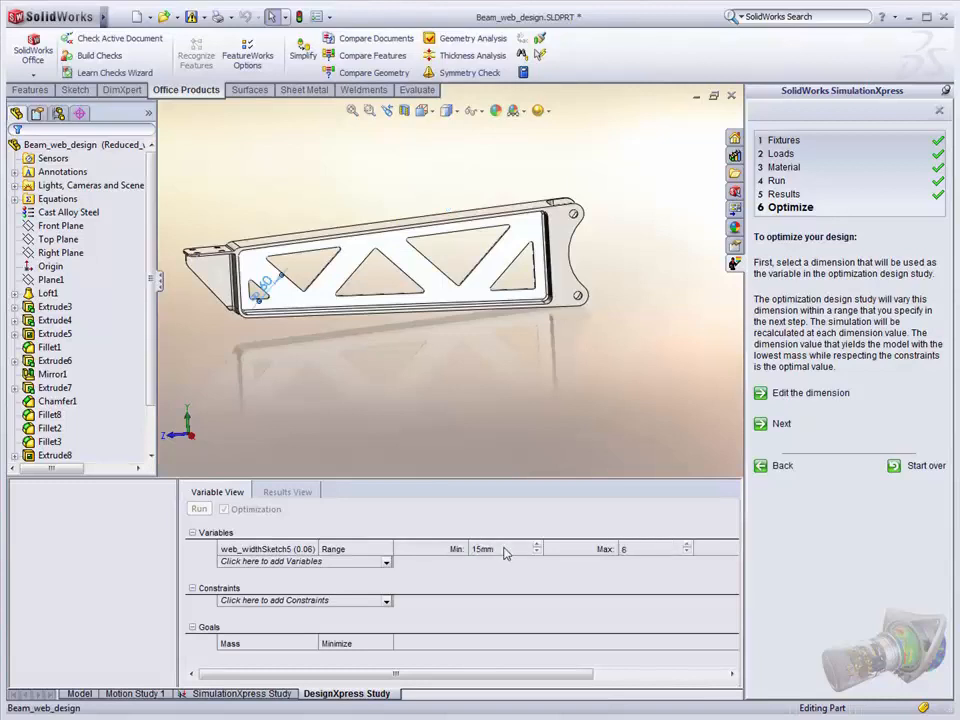
key("Tab")
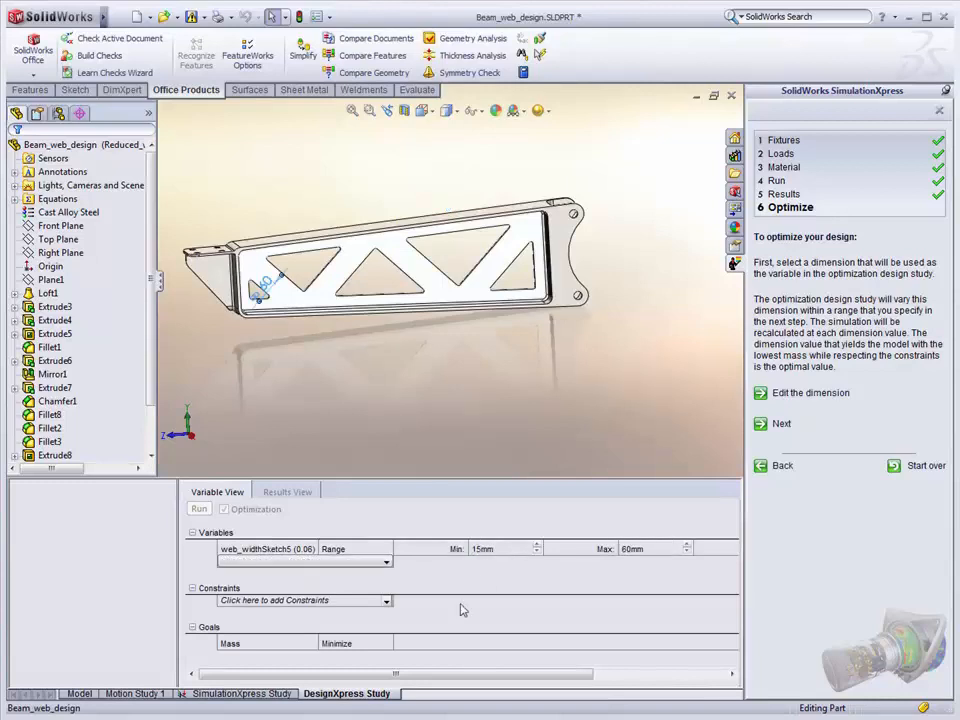
Step: Add a Max Stress constraint of less than 150000000 N/m^2 and run the optimization
left_click(378, 601)
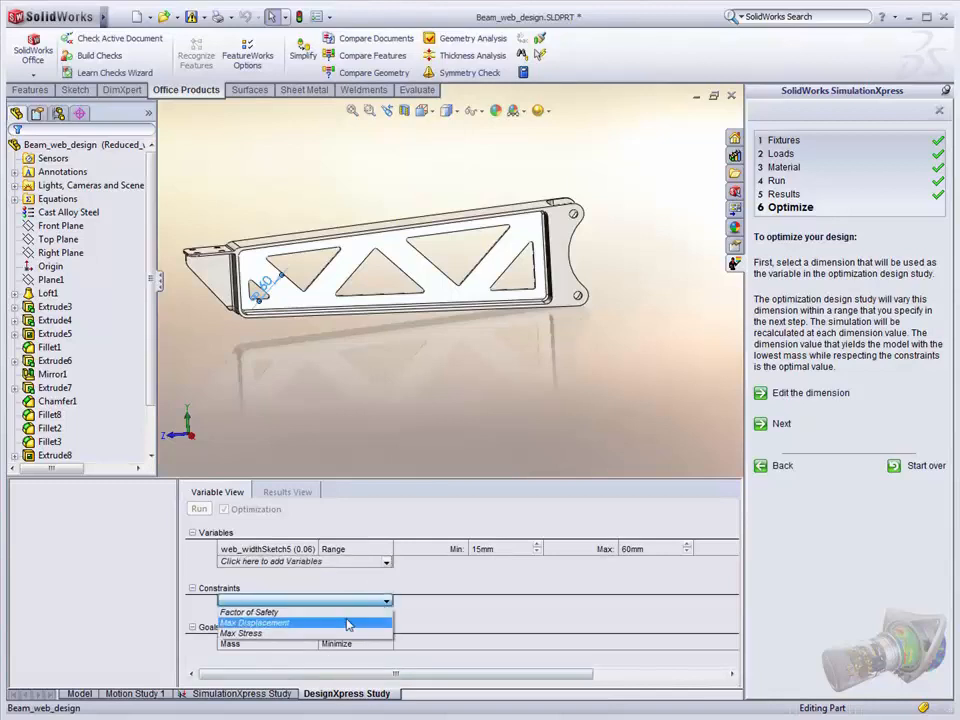
left_click(362, 633)
left_click(489, 605)
type("150000000")
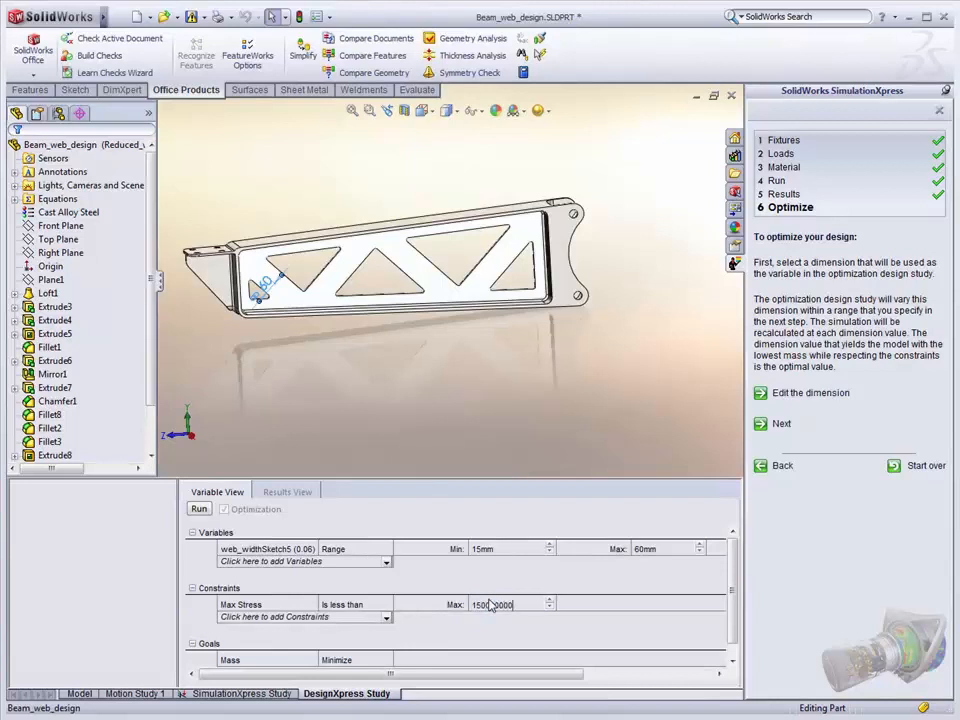
key("Return")
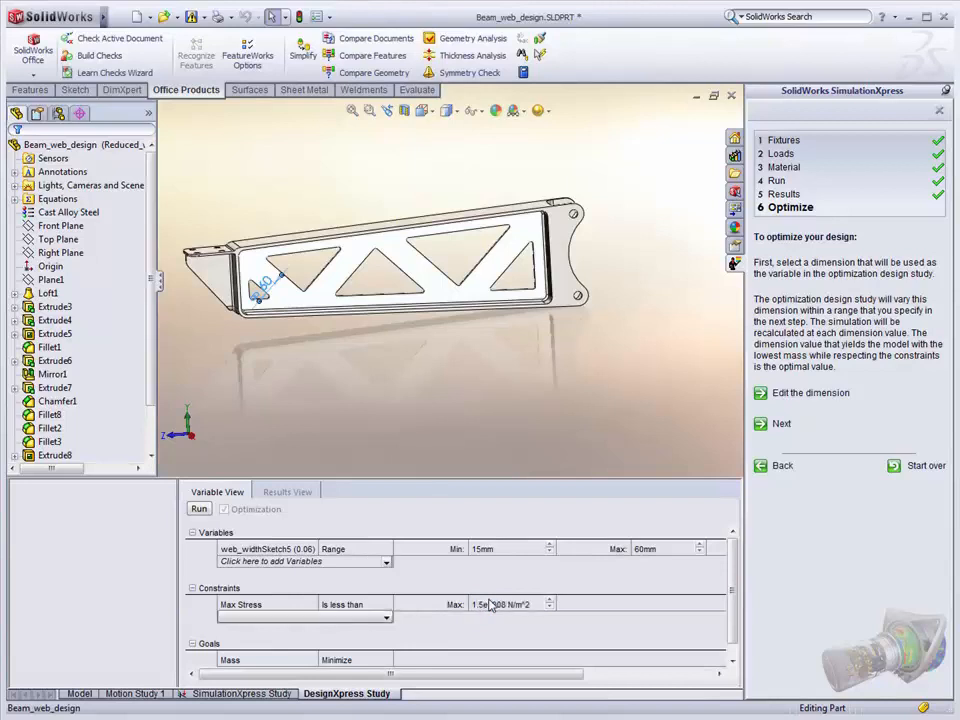
middle_click_drag(257, 285, 367, 246)
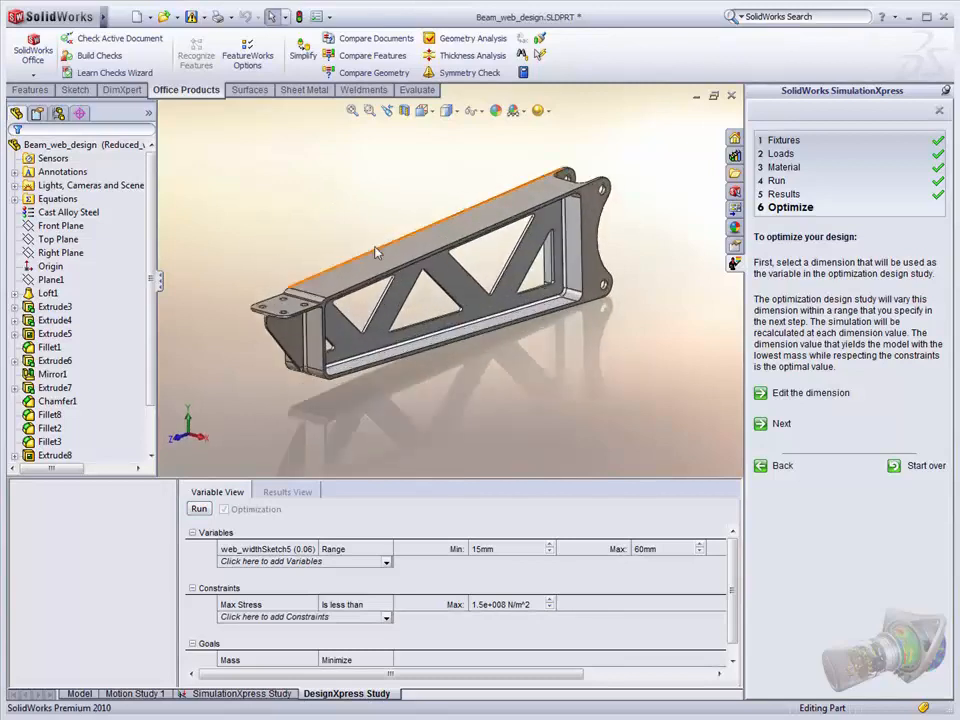
left_click(199, 509)
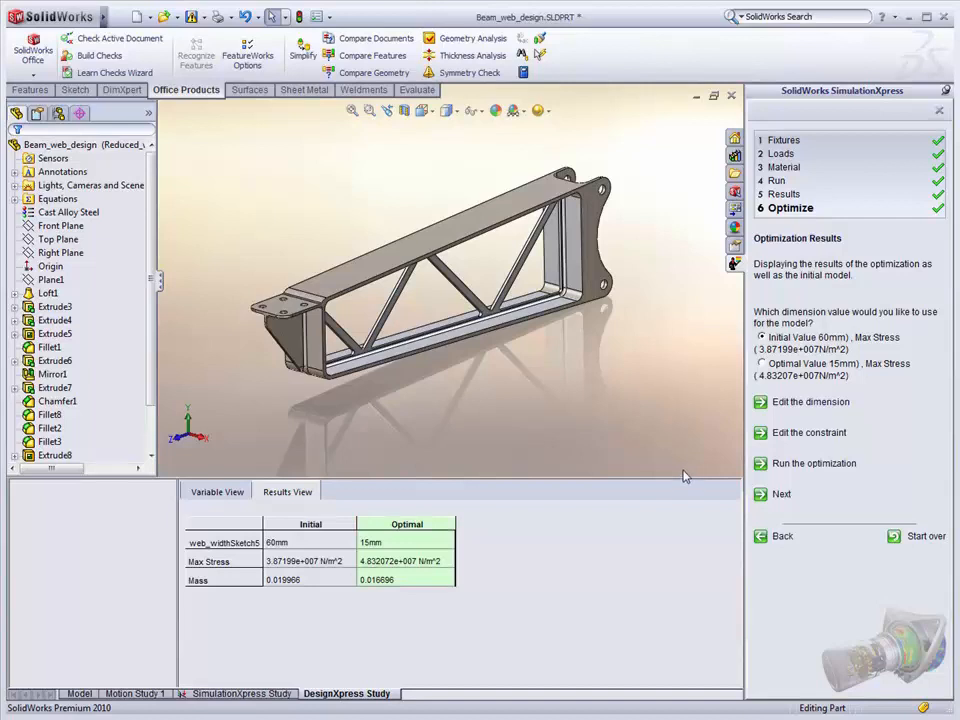
Step: Rerun the SimulationXpress study on the optimized beam and inspect its von Mises stress plot
left_click(244, 694)
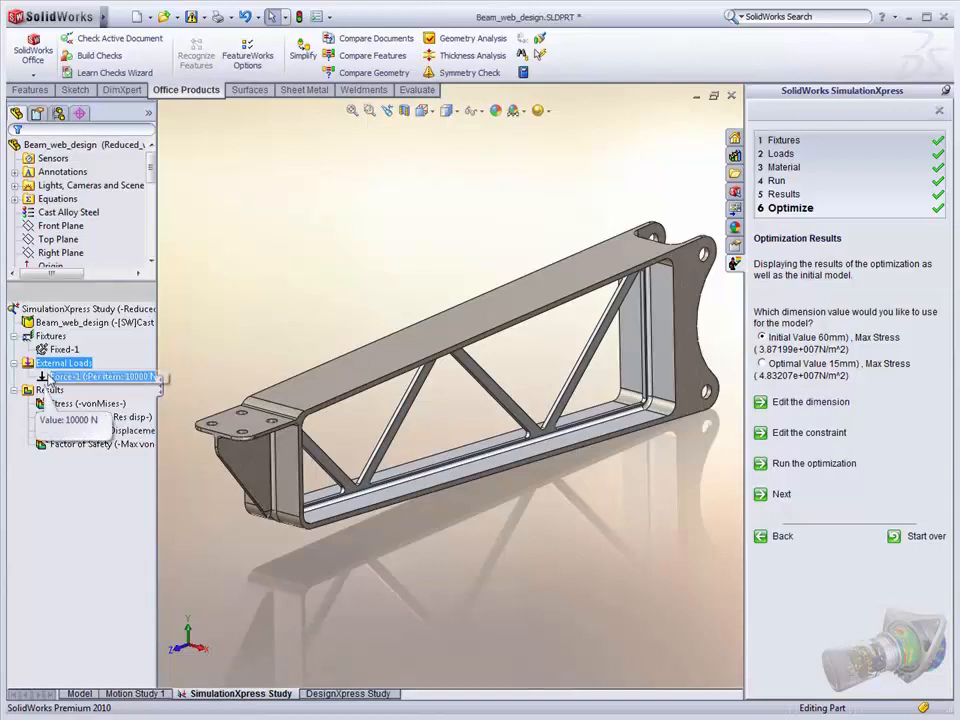
left_click(85, 310)
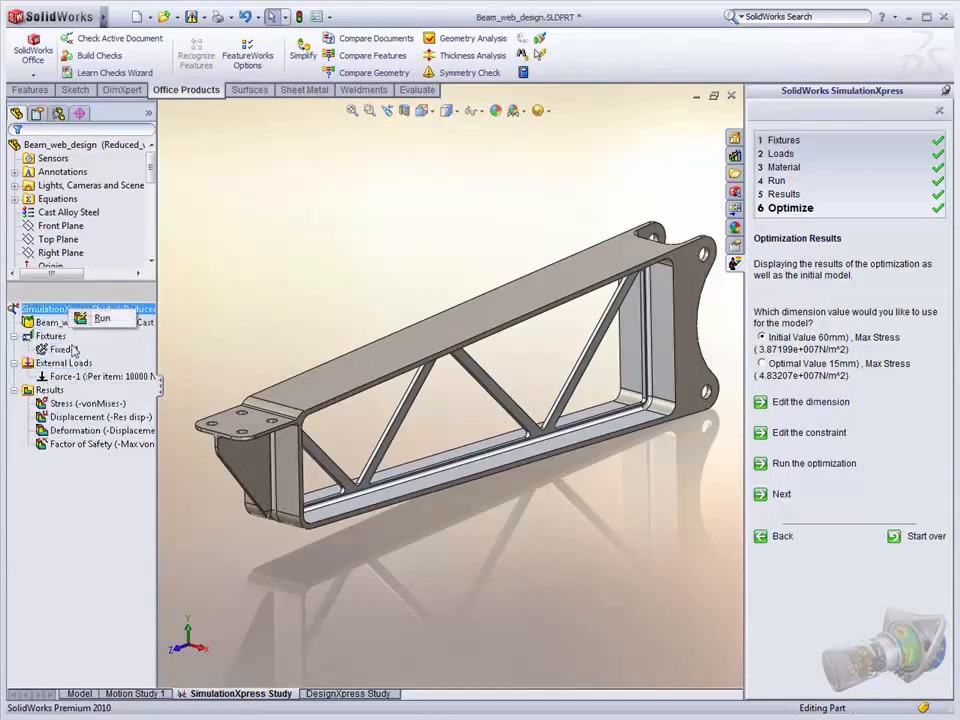
left_click(101, 318)
middle_click_drag(517, 578, 461, 489)
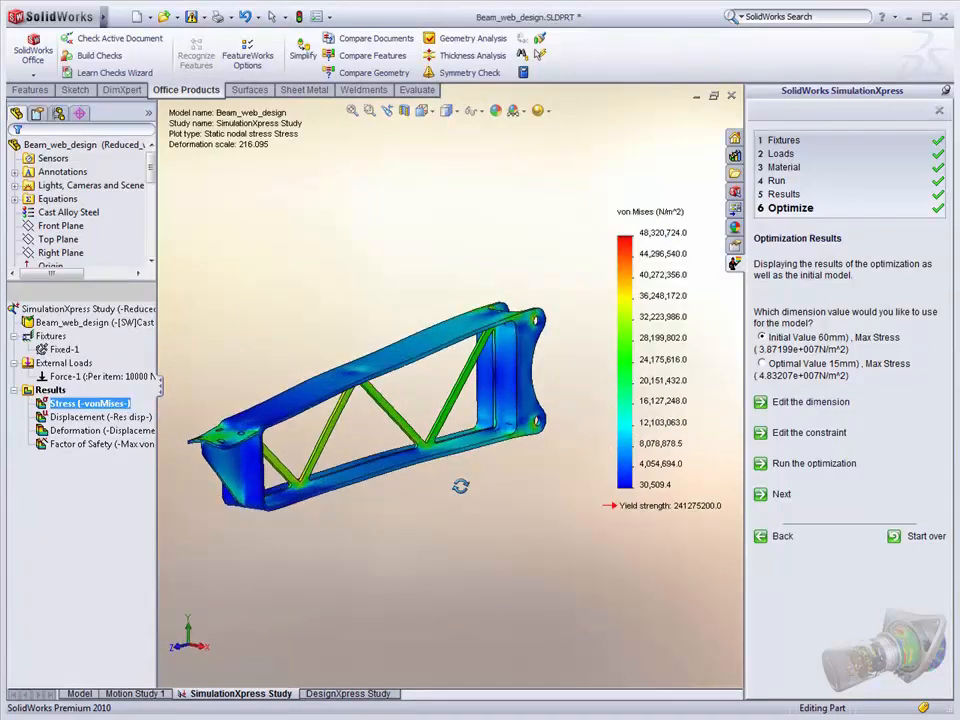
Step: Show the updated factor of safety plot and inspect the beam's web members
double_click(68, 443)
middle_click_drag(370, 512, 390, 466)
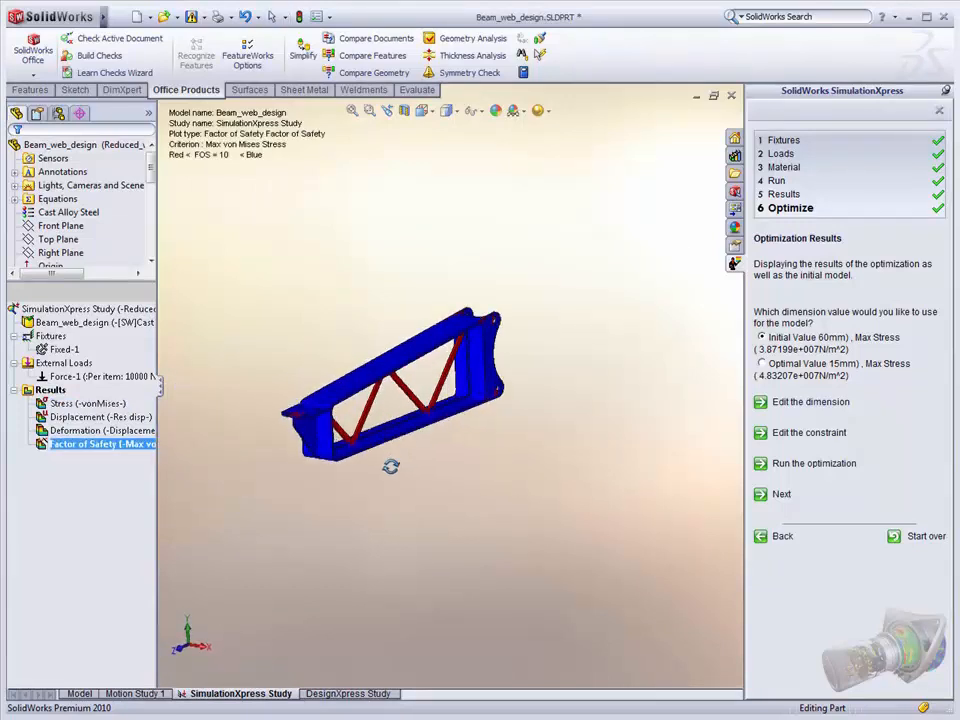
scroll(390, 466, "down", 2)
scroll(516, 497, "down", 2)
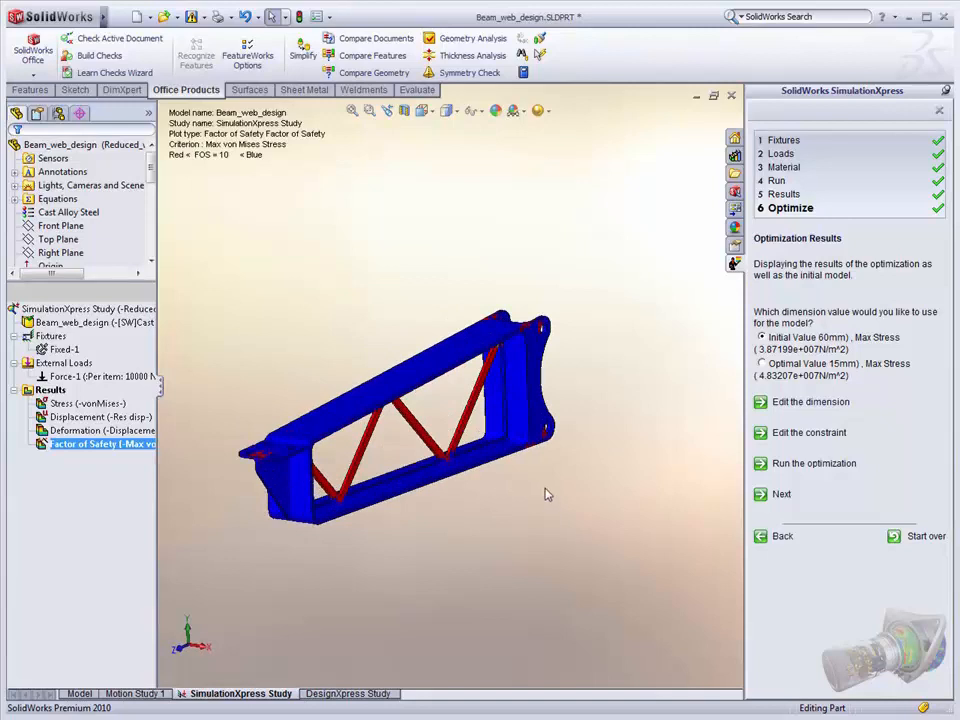